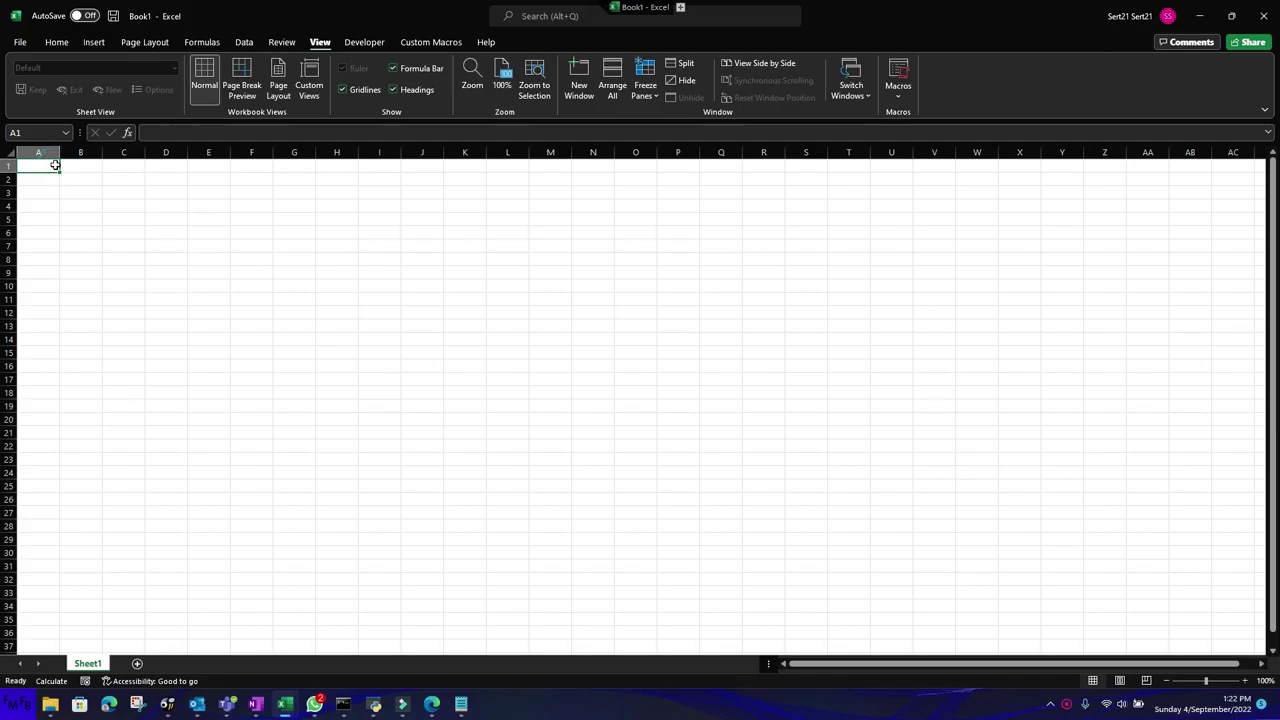
# Enter the heading Countries in A1 and Honduras, Nicaragua, Guatemala, Honduras in A2:A5.
pyautogui.write('Countries')
pyautogui.press('Return')
pyautogui.write('Honduras')
pyautogui.press('Return')
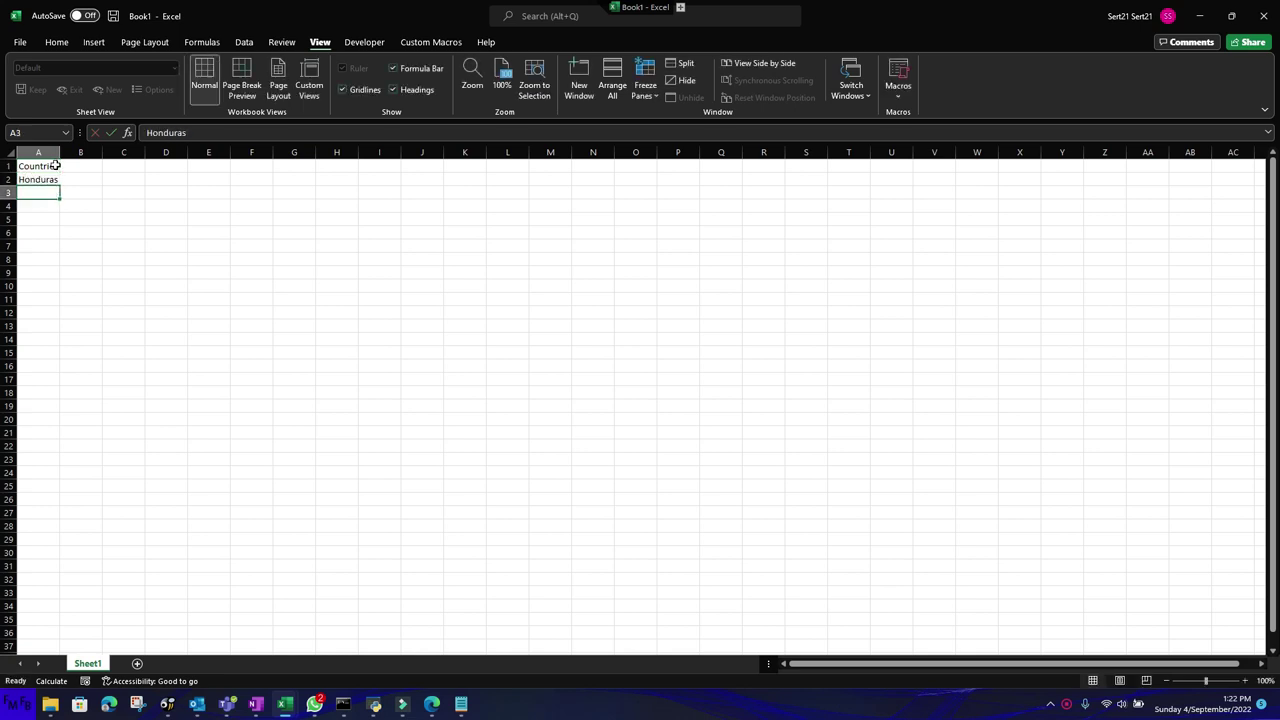
pyautogui.write('Nicaragua')
pyautogui.press('Return')
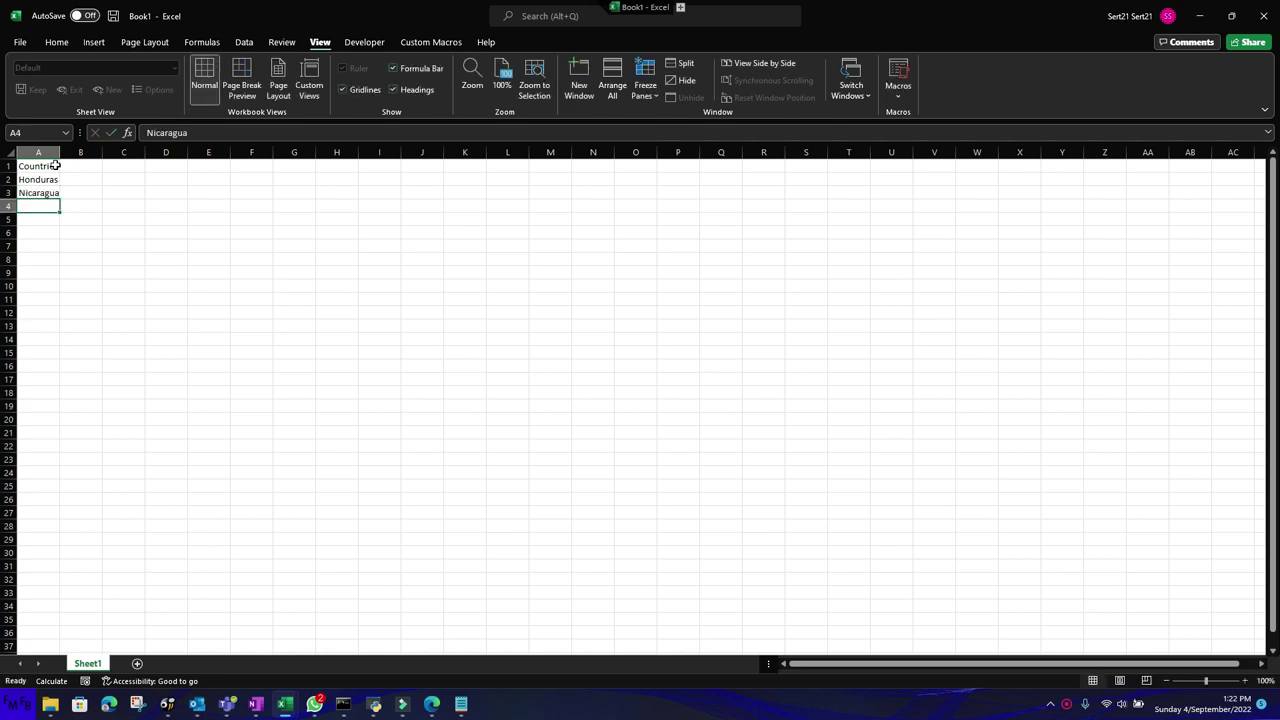
pyautogui.write('Guatemala')
pyautogui.press('Return')
pyautogui.write('Honduras')
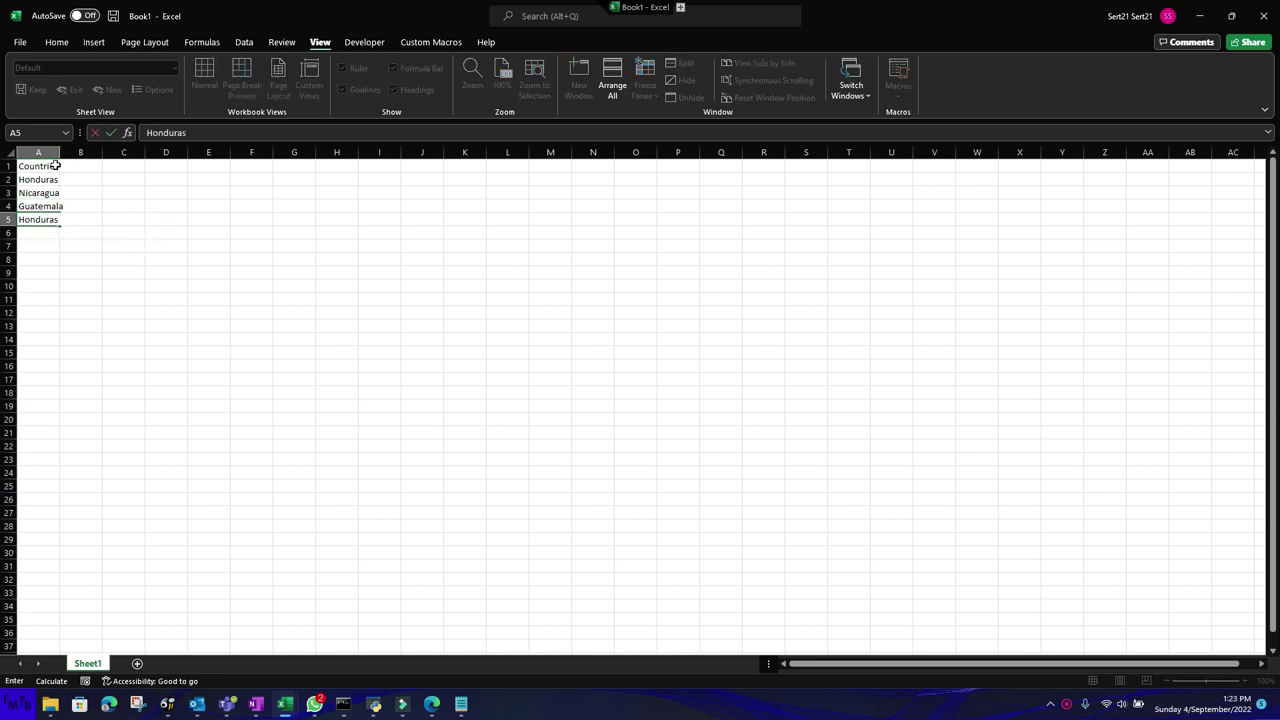
pyautogui.press('Return')
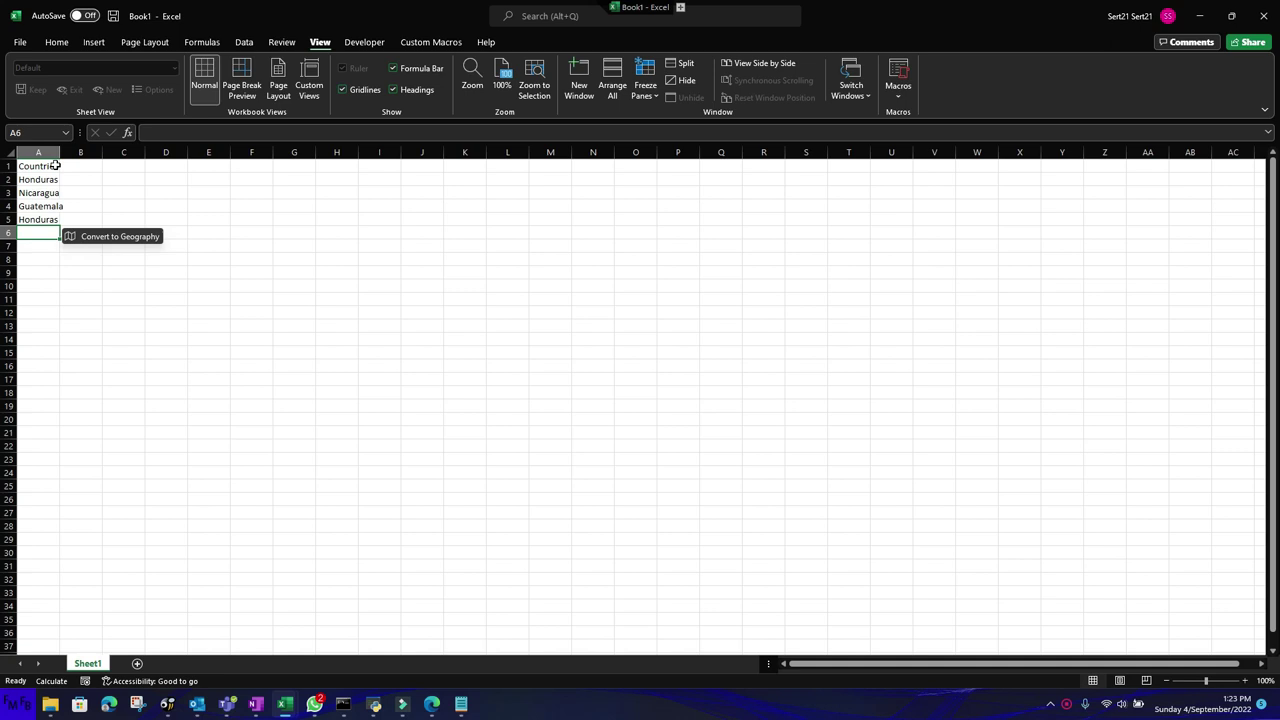
# Add Sheet2 to the workbook and create an empty Sub filtrar procedure in Module1.
pyautogui.click(137, 663)
pyautogui.hotkey('alt', 'F11')
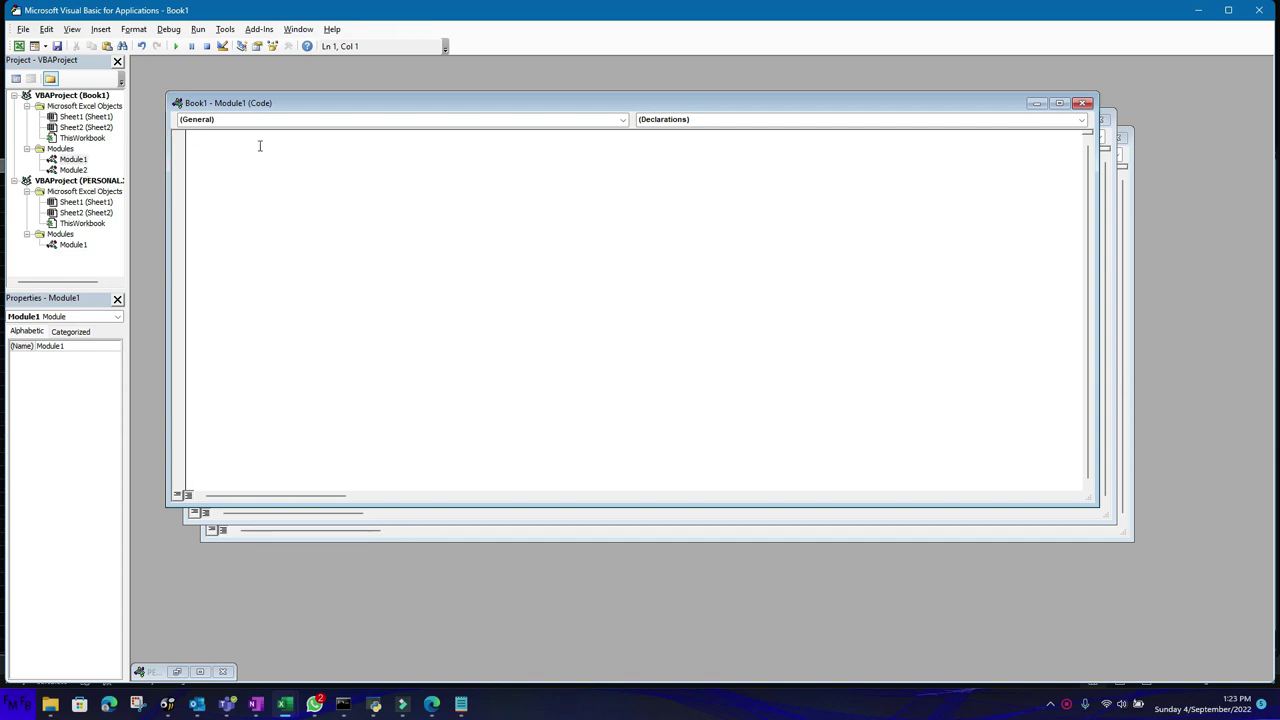
pyautogui.write('sub filtrar')
pyautogui.press('Return')
pyautogui.hotkey('alt', 'F11')
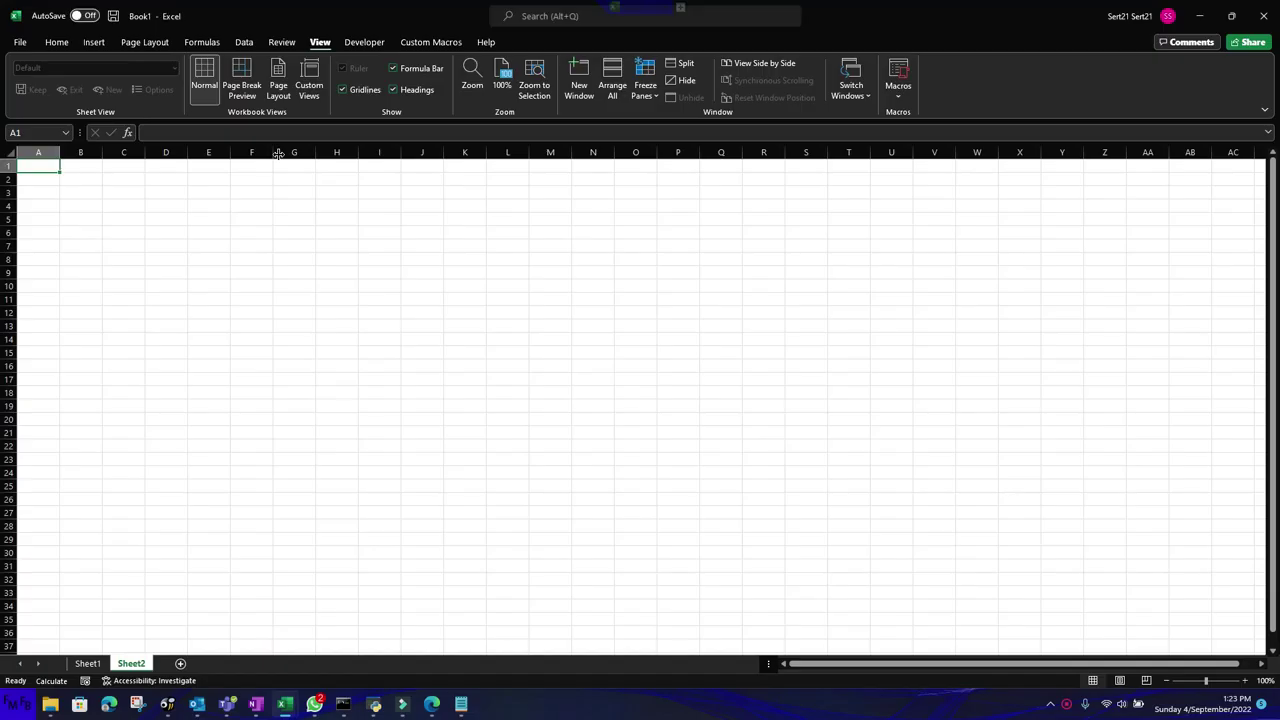
pyautogui.hotkey('alt', 'F11')
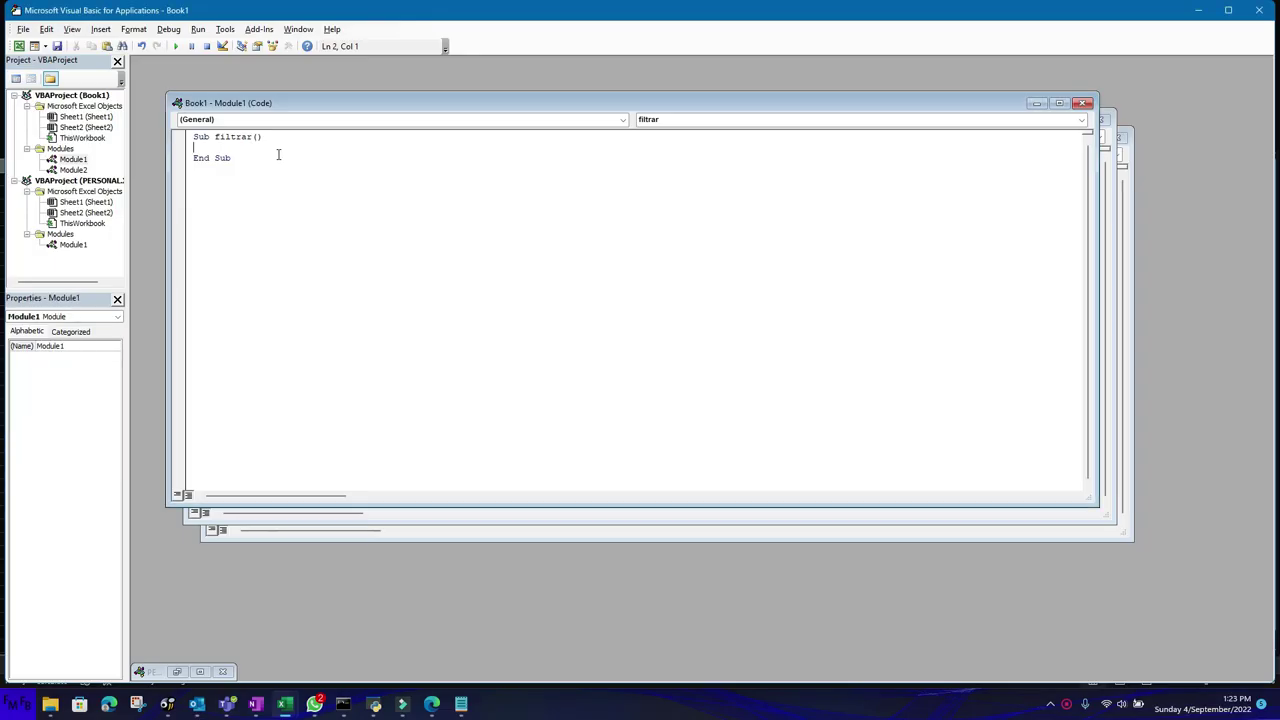
# Write Sheet2.Range("A1").Formula2 = "=filter(" & ")" inside filtrar, below the header line.
pyautogui.write('Sheet2')
pyautogui.write('.Range()')
pyautogui.write('A')
pyautogui.write('1"')
pyautogui.press('Left')
pyautogui.press('Left')
pyautogui.press('Left')
pyautogui.write('"')
pyautogui.write('.formula2')
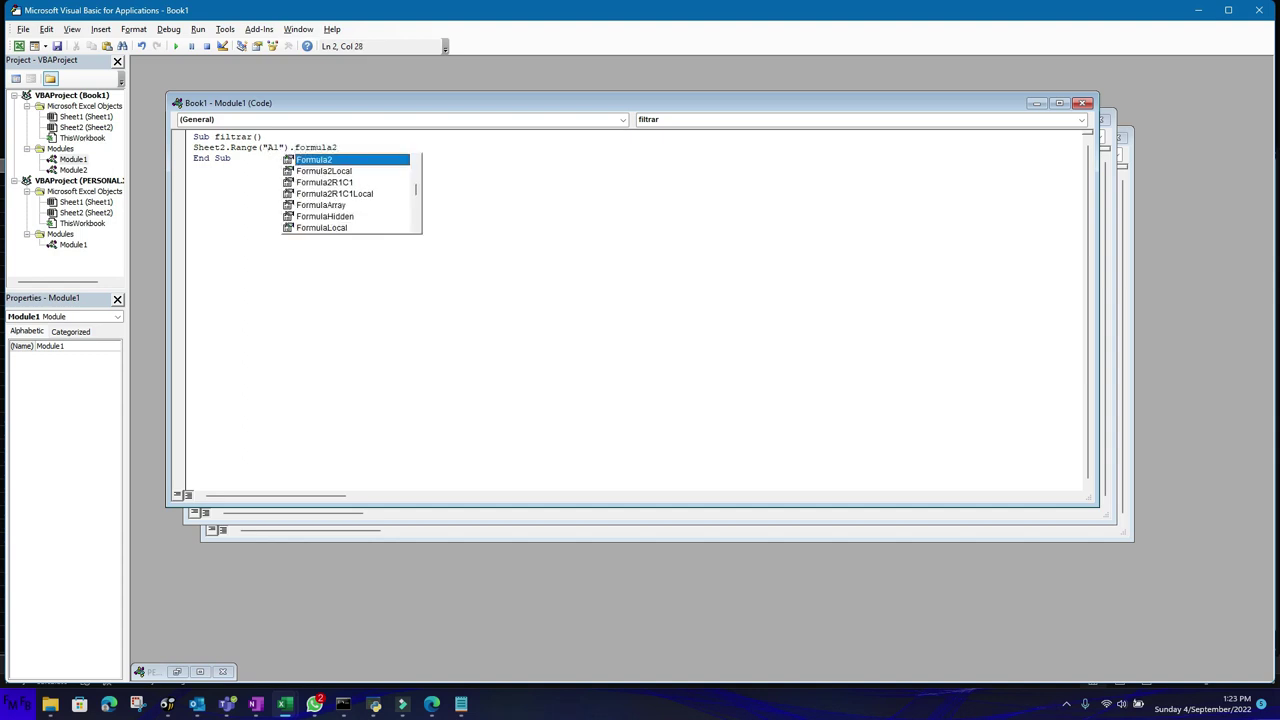
pyautogui.write('=""')
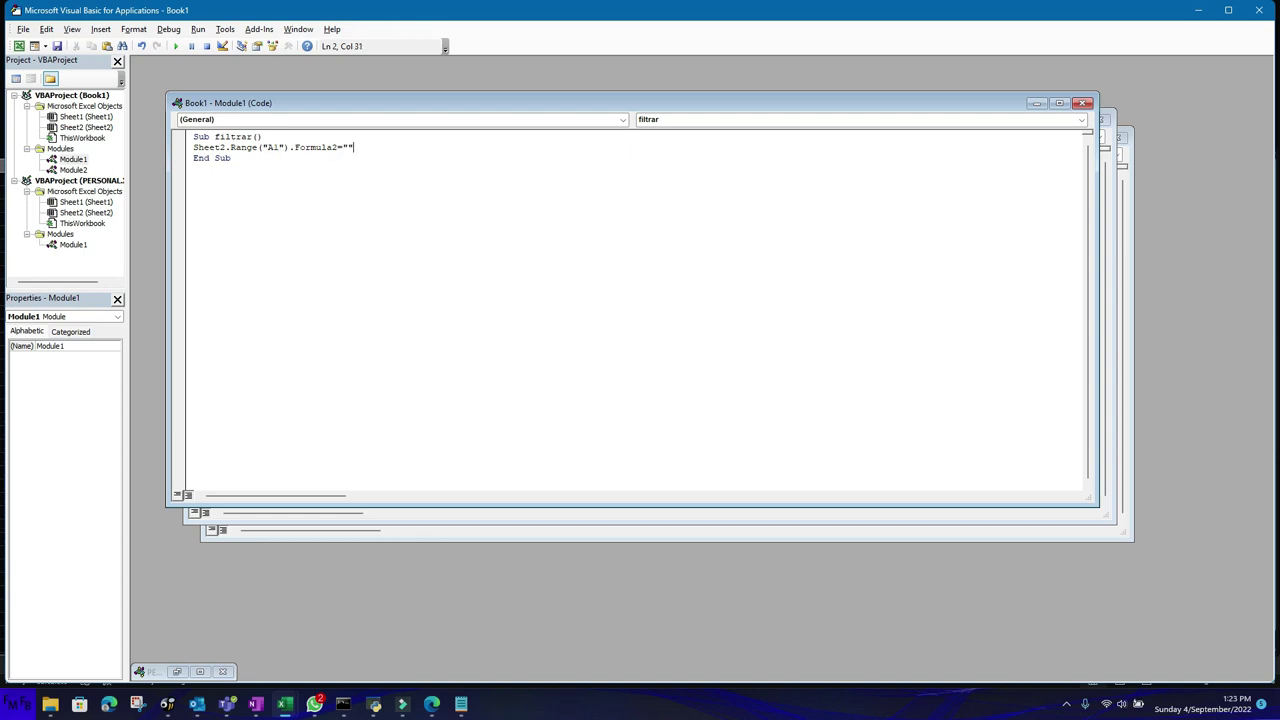
pyautogui.write('=filter')
pyautogui.write('()')
pyautogui.write('"=filter("')
pyautogui.write(' & ')
pyautogui.write('Sheee')
pyautogui.press('BackSpace')
pyautogui.write('t1.R')
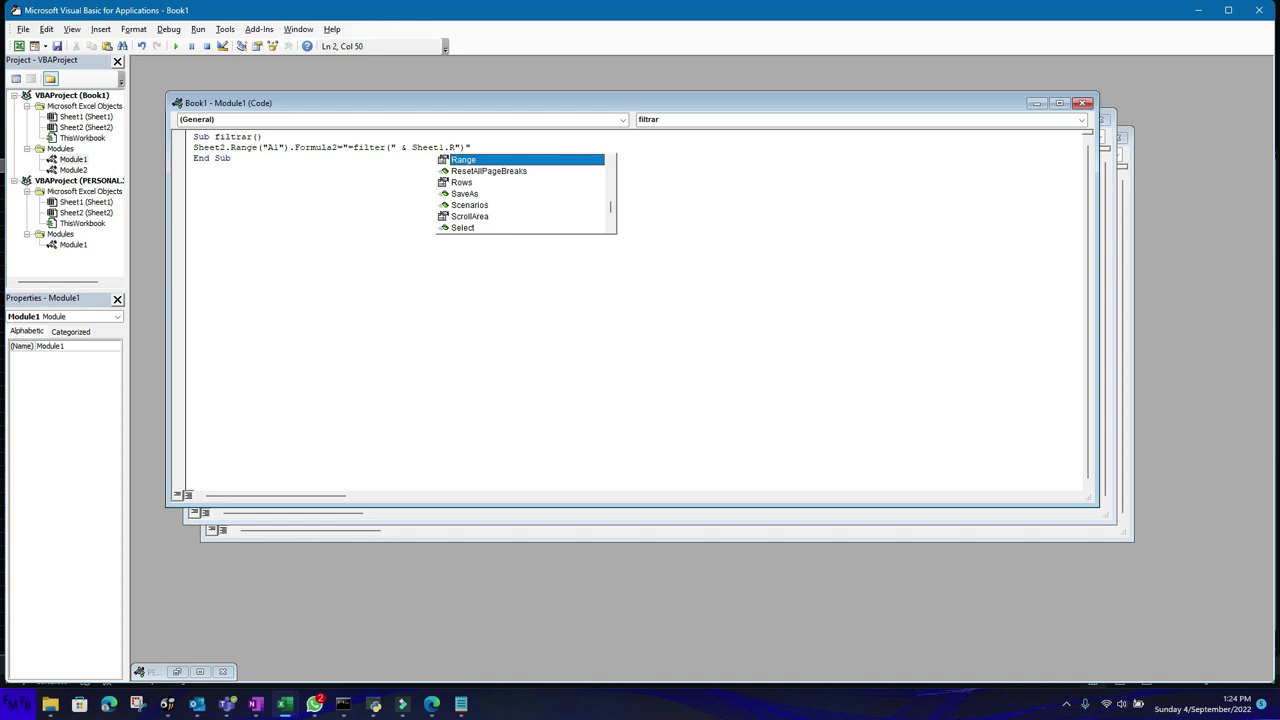
pyautogui.press('BackSpace')
pyautogui.press('BackSpace')
pyautogui.press('BackSpace')
pyautogui.press('BackSpace')
pyautogui.press('BackSpace')
pyautogui.press('BackSpace')
pyautogui.press('BackSpace')
pyautogui.press('BackSpace')
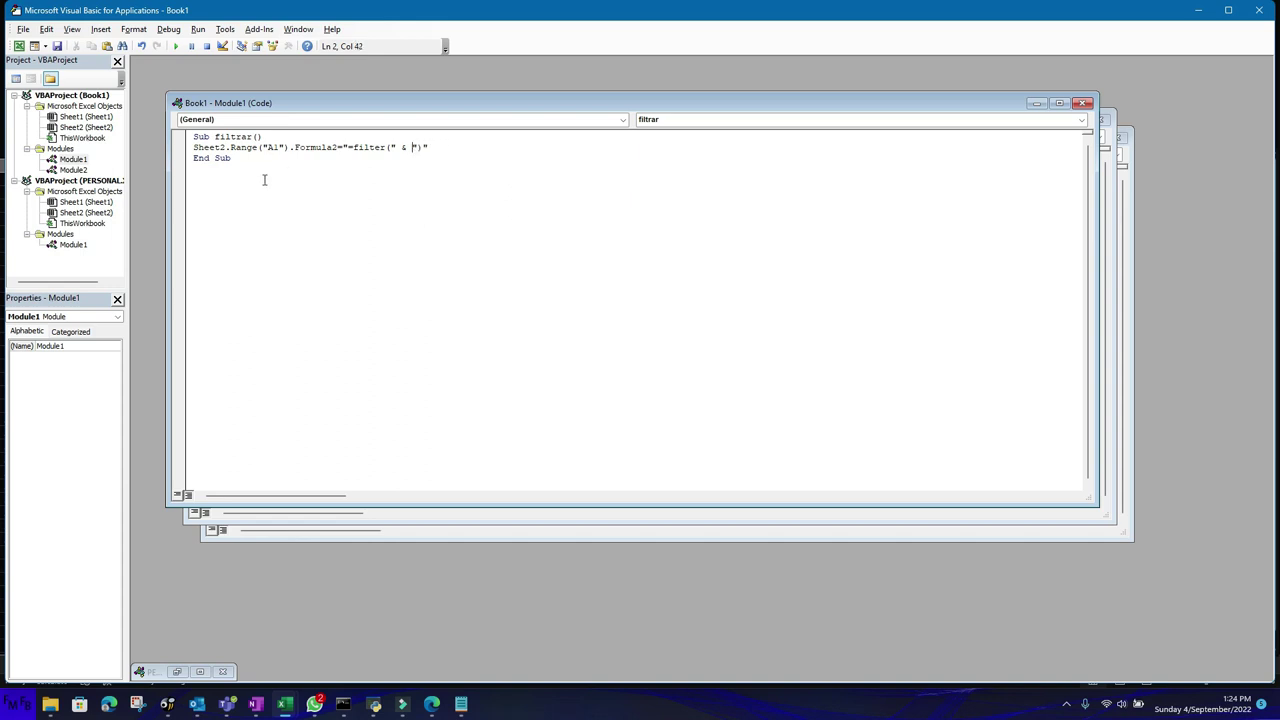
pyautogui.click(289, 137)
# Add a line under the header assigning s = "'Sheet1'!".
pyautogui.press('Return')
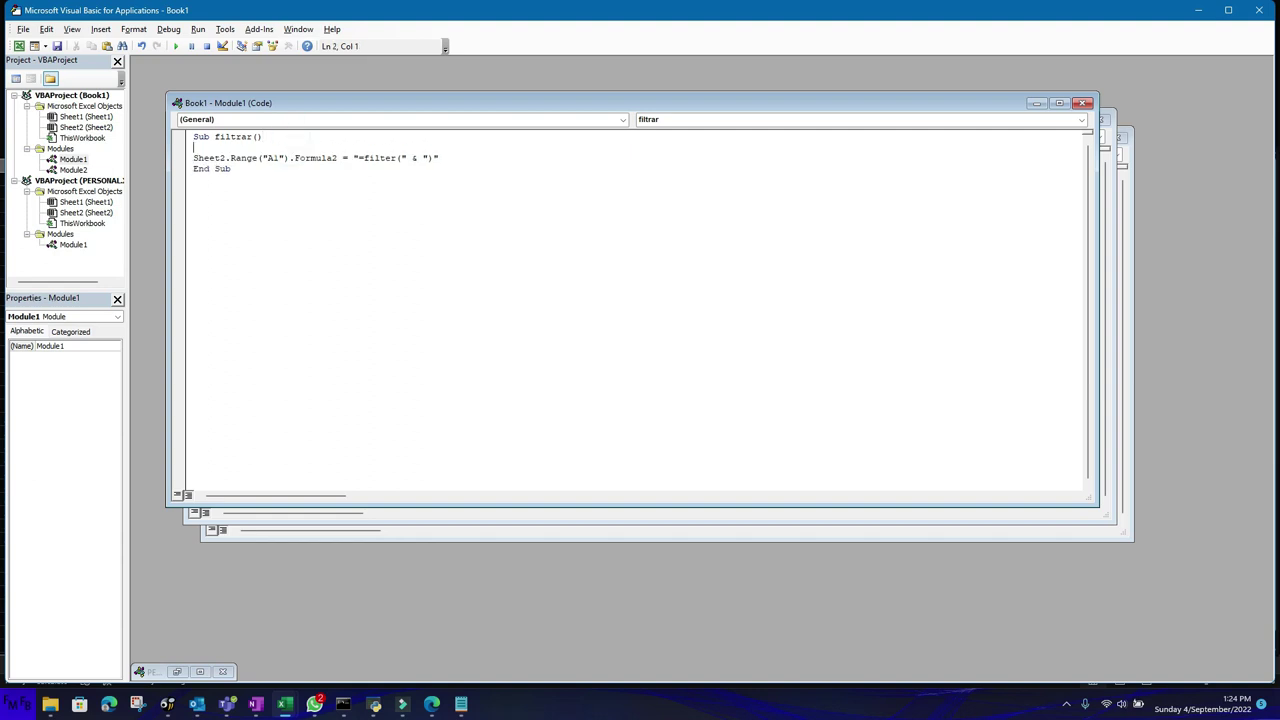
pyautogui.write('s=""')
pyautogui.write("''")
pyautogui.write('!')
pyautogui.write('Sheet1')
pyautogui.press('Down')
# Extend the formula string to filter s & "A:A" where s & "A:A" equals "Honduras", with "" fallback.
pyautogui.click(309, 158)
pyautogui.click(415, 158)
pyautogui.write('s &')
pyautogui.write('A:A')
pyautogui.write(',')
pyautogui.write('A')
pyautogui.press('BackSpace')
pyautogui.write('""')
pyautogui.write(' & s ')
pyautogui.write('& ')
pyautogui.write('A:A')
pyautogui.write('=')
pyautogui.write('""""')
pyautogui.write('Honduras')
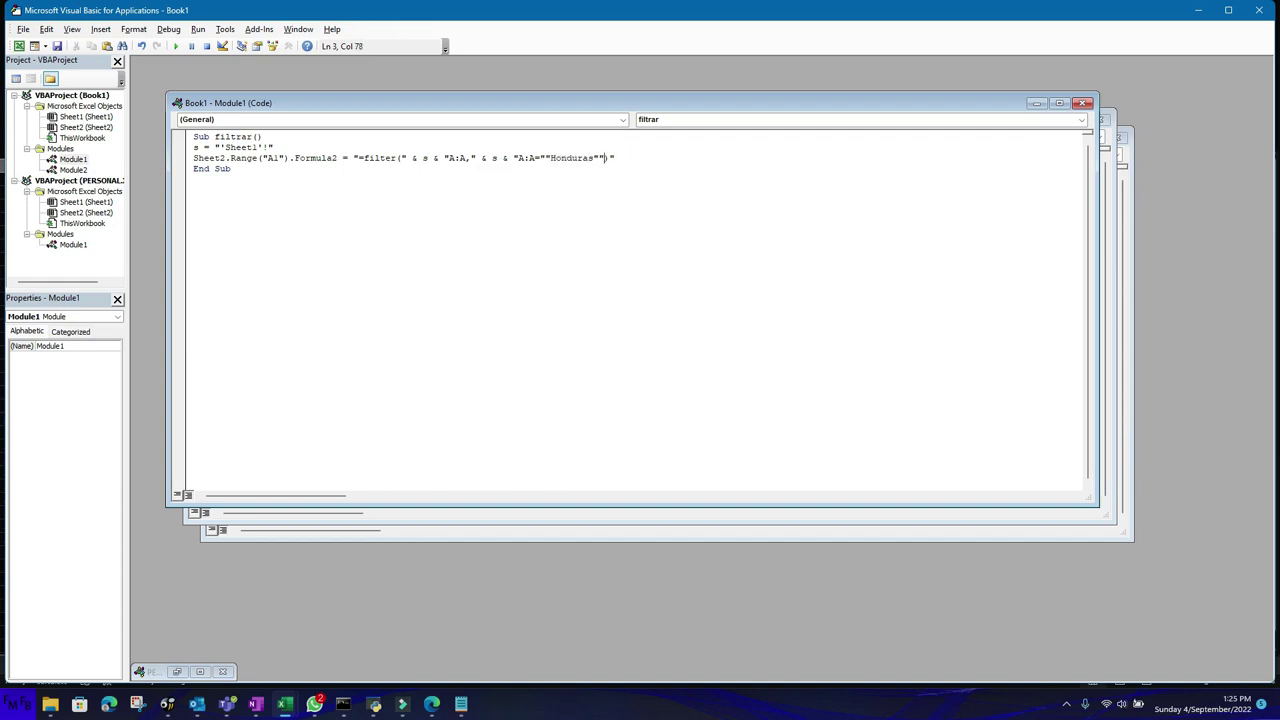
pyautogui.write(',')
pyautogui.write('""""')
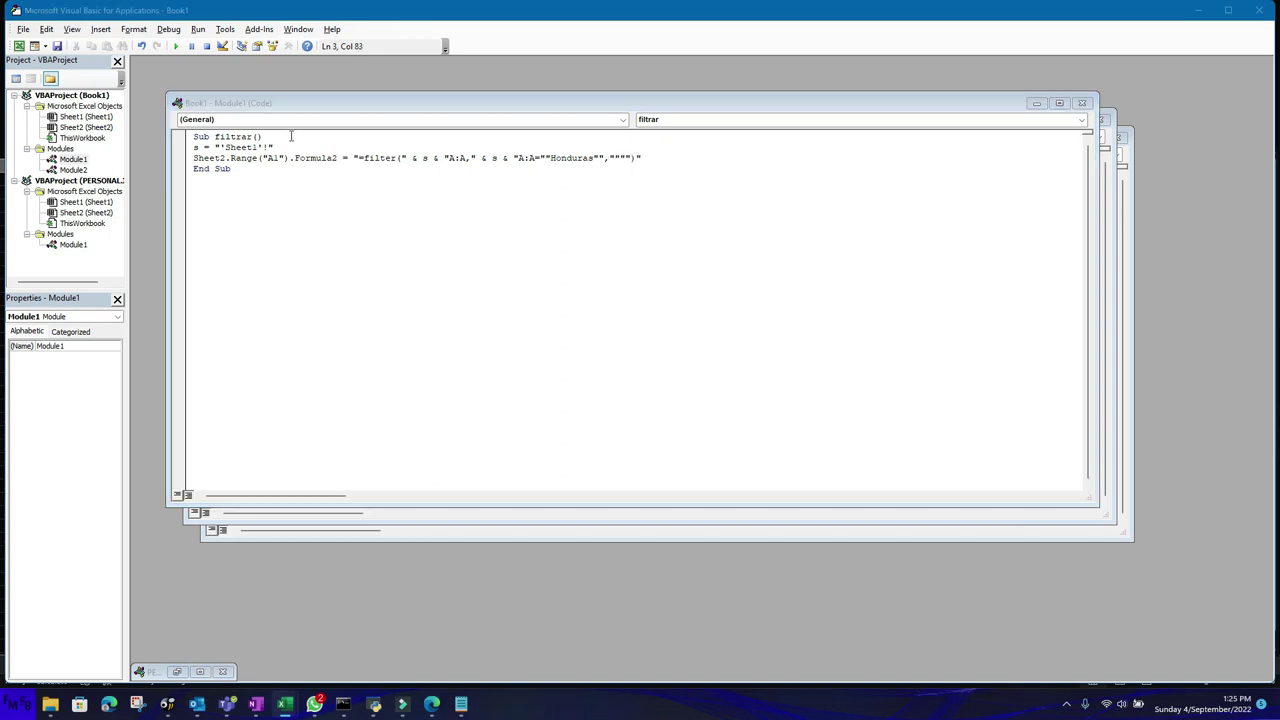
pyautogui.hotkey('alt', 'Tab')
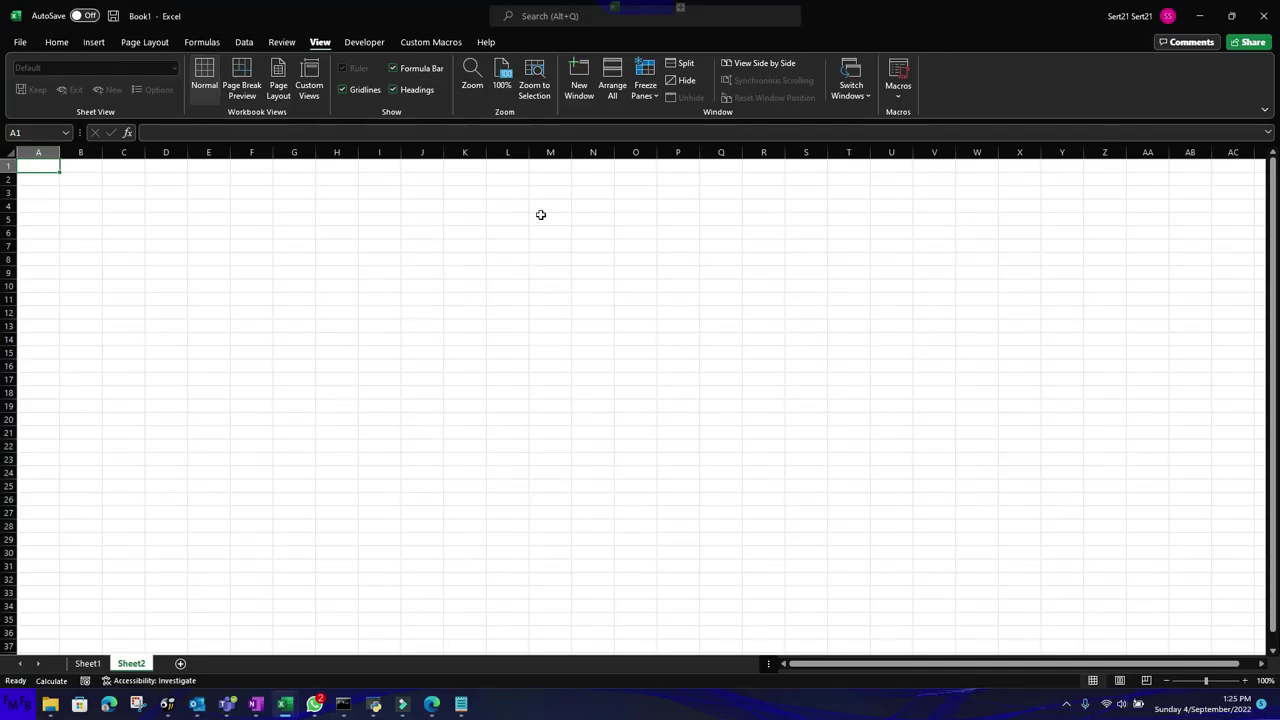
# Run the filtrar macro from View Macros to fill Sheet2 with the Honduras rows.
pyautogui.click(898, 90)
pyautogui.click(910, 116)
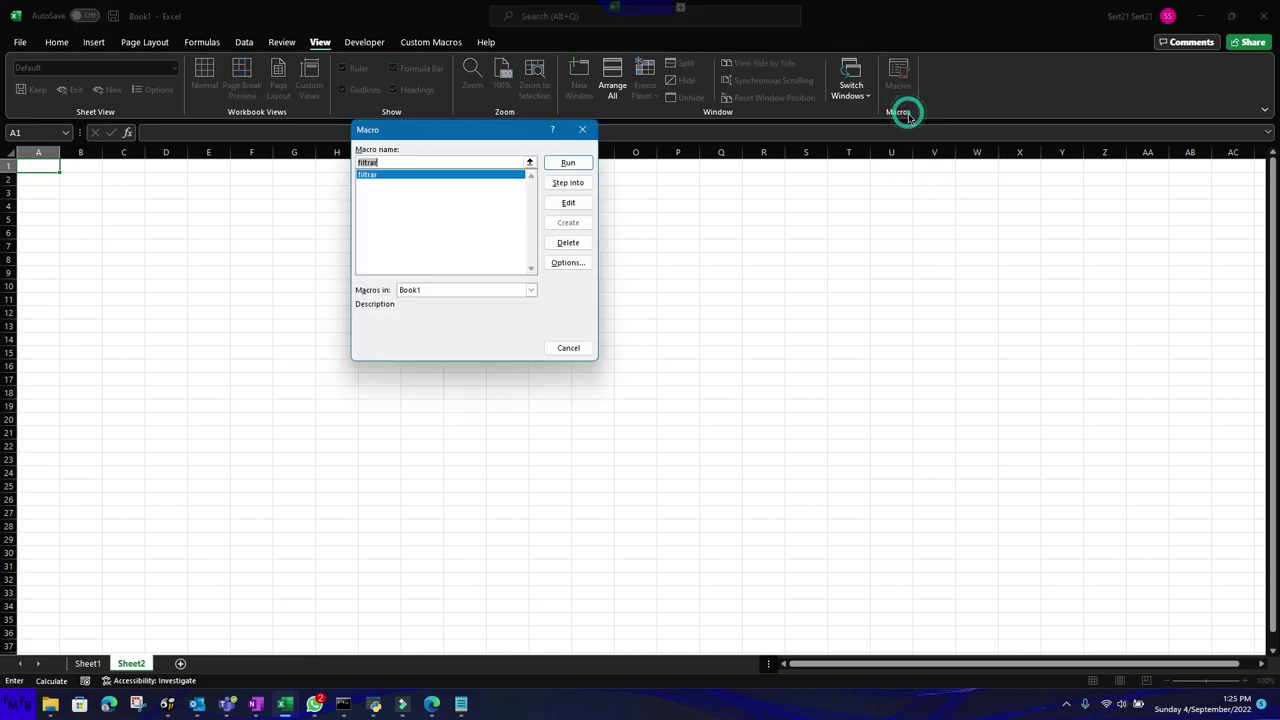
pyautogui.click(581, 161)
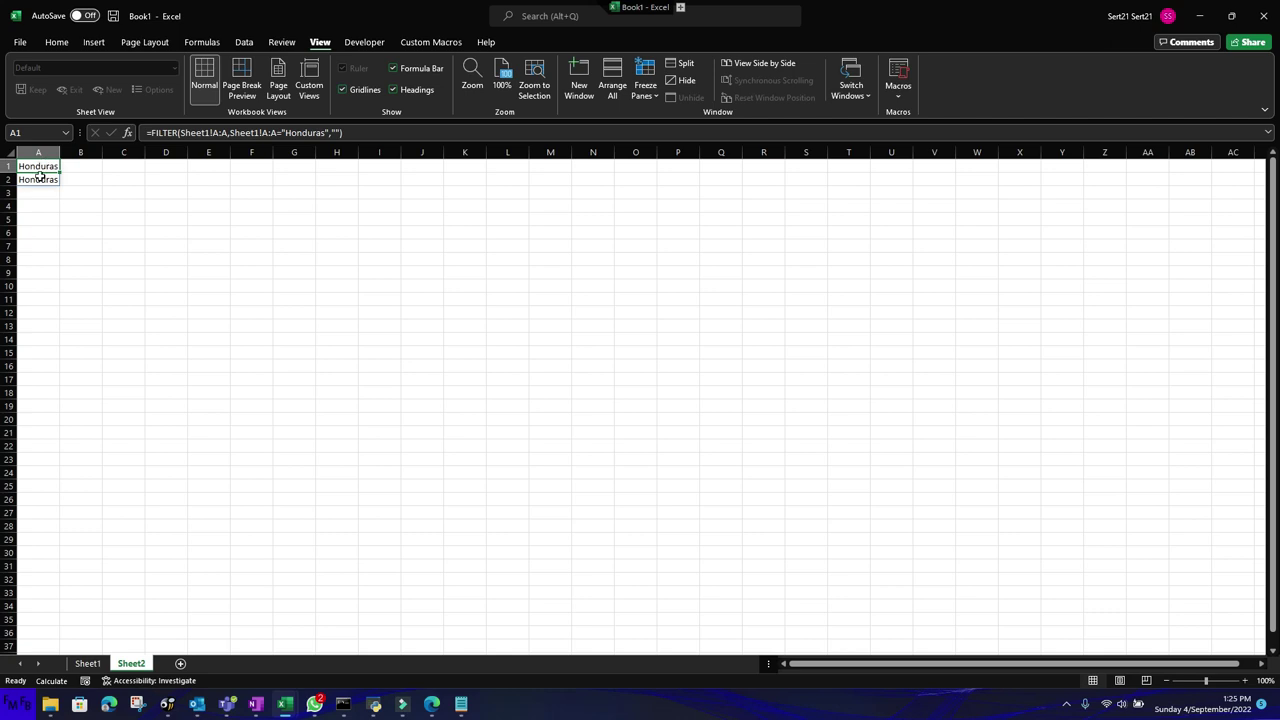
# Fill the Honduras cells A2 and A5 on Sheet1 with yellow.
pyautogui.click(86, 663)
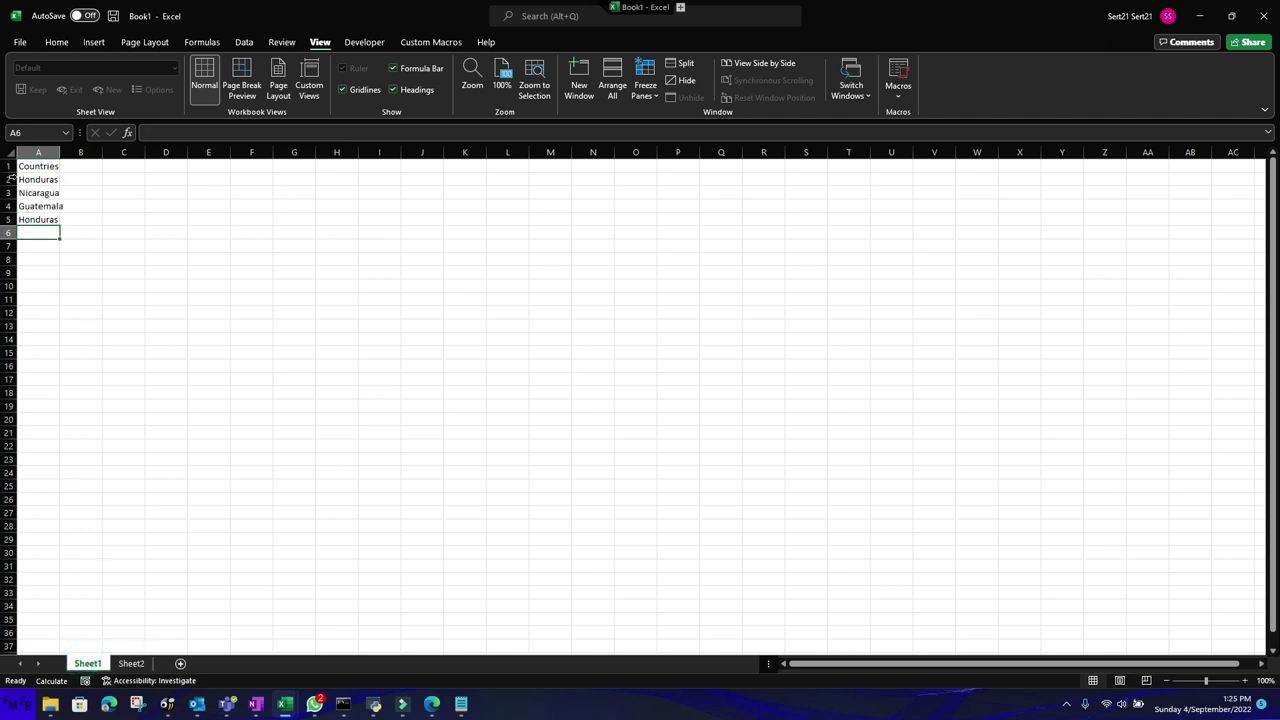
pyautogui.click(24, 179)
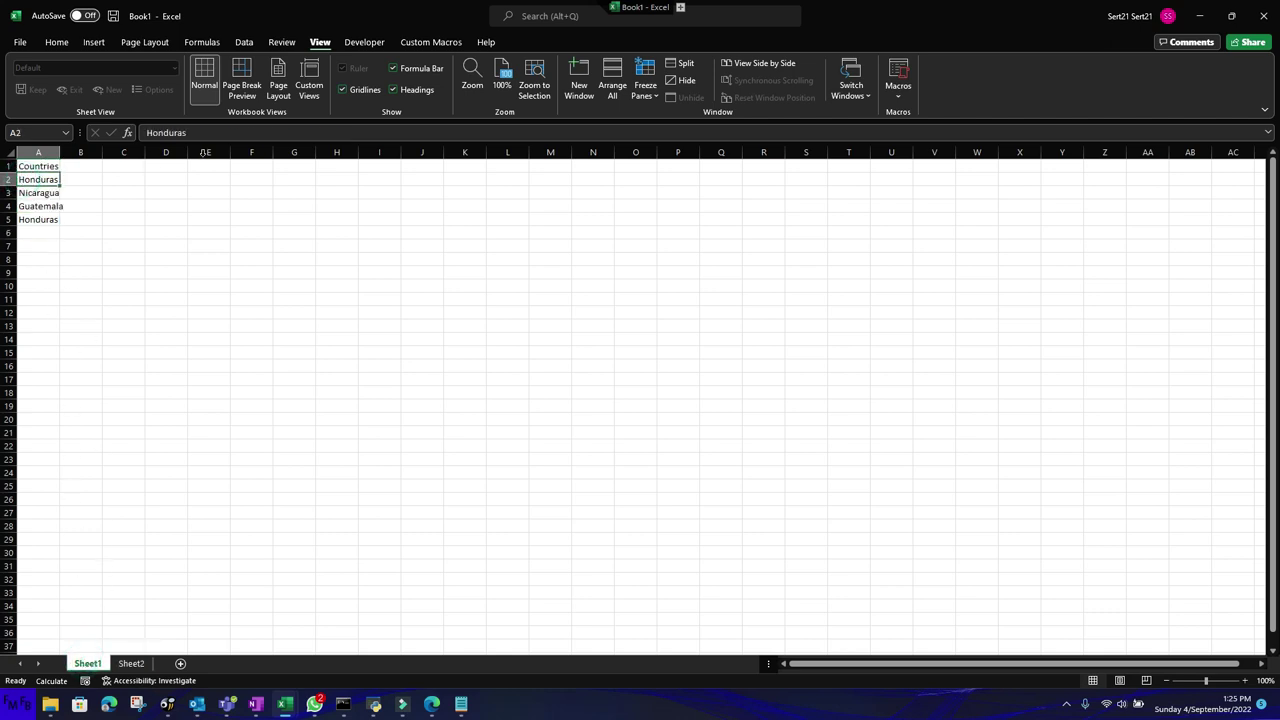
pyautogui.click(56, 42)
pyautogui.click(265, 89)
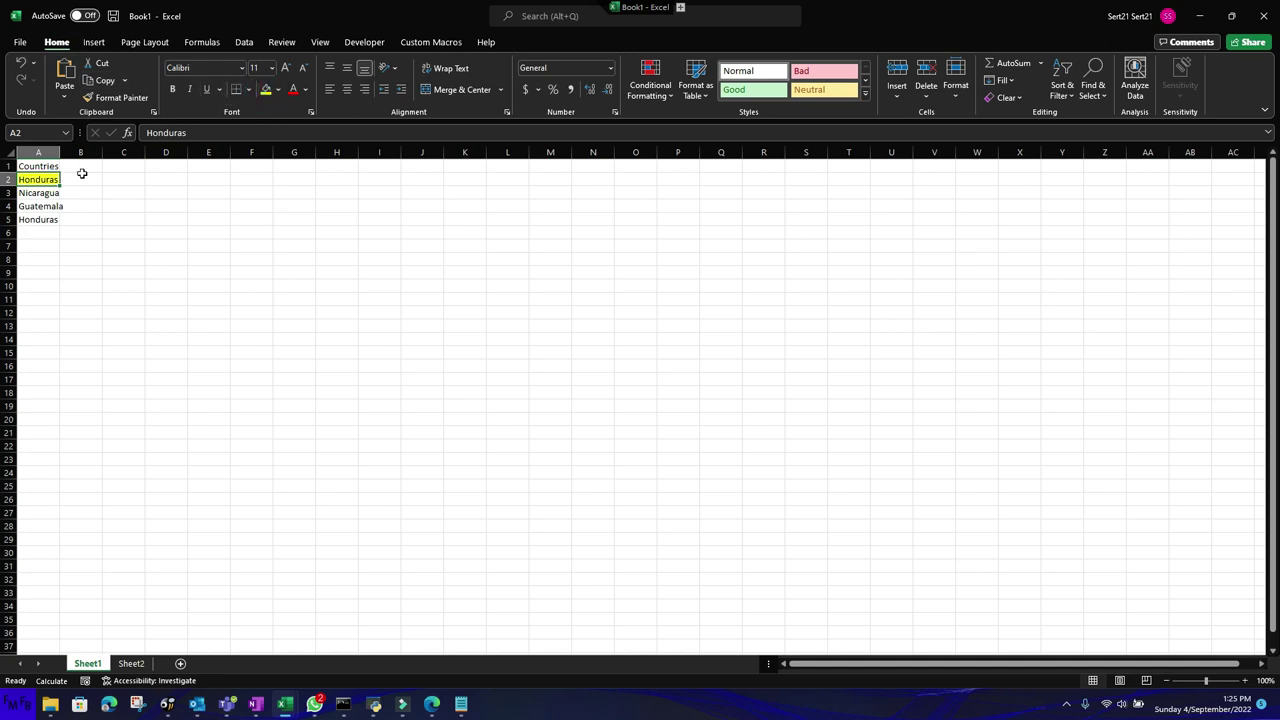
pyautogui.click(46, 219)
pyautogui.click(273, 94)
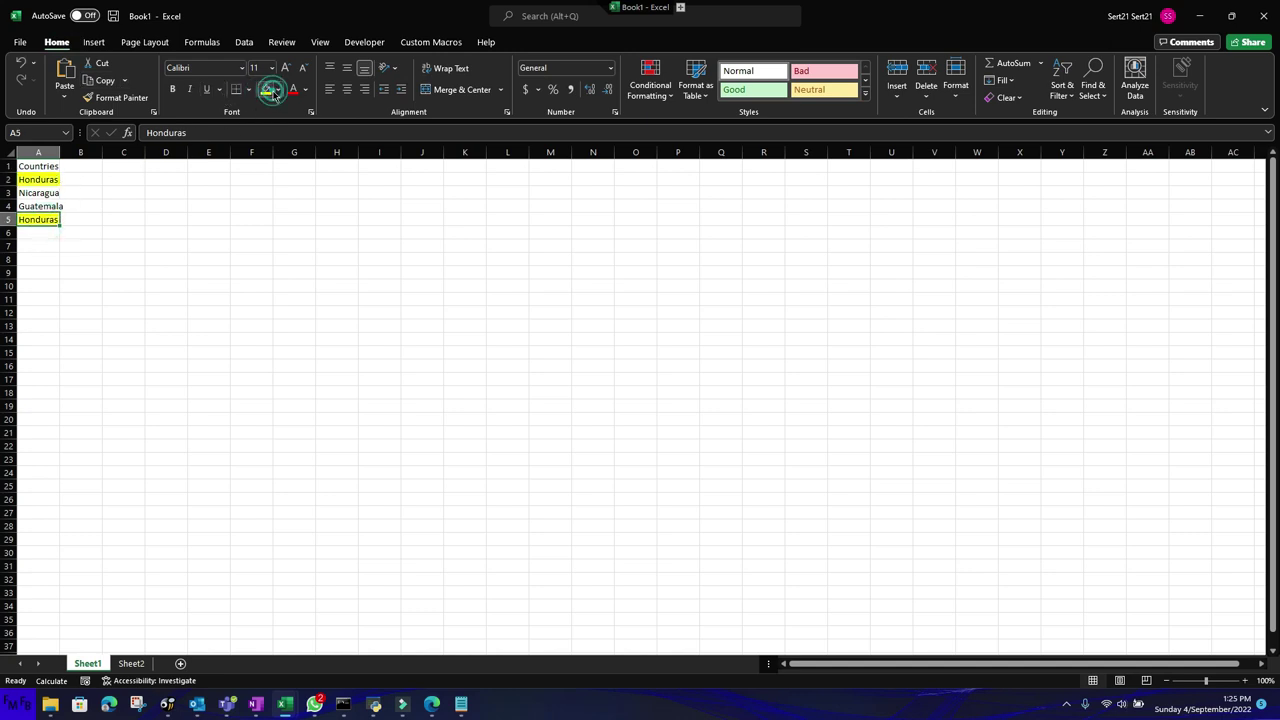